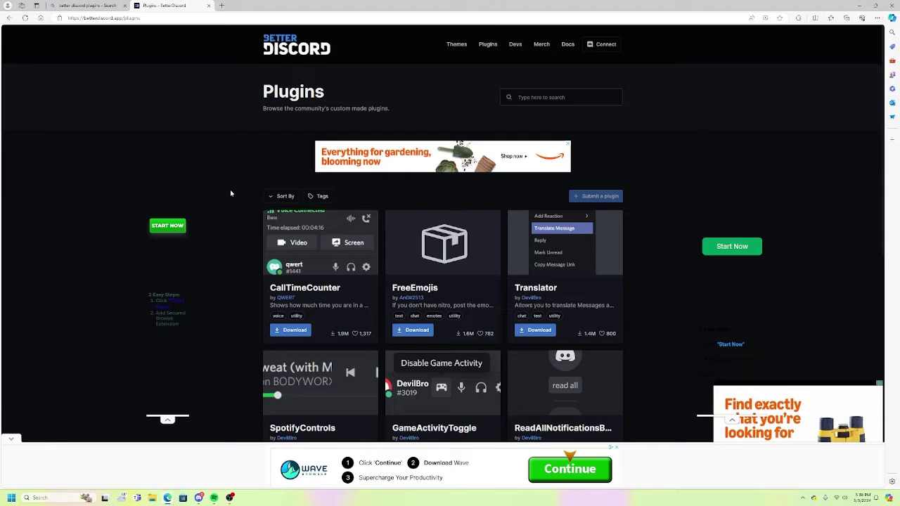
- Scroll the BetterDiscord Plugins page listing CallTimeCounter, FreeEmojis and Translator
scroll(231, 193, down, 1)
scroll(255, 164, up, 2)
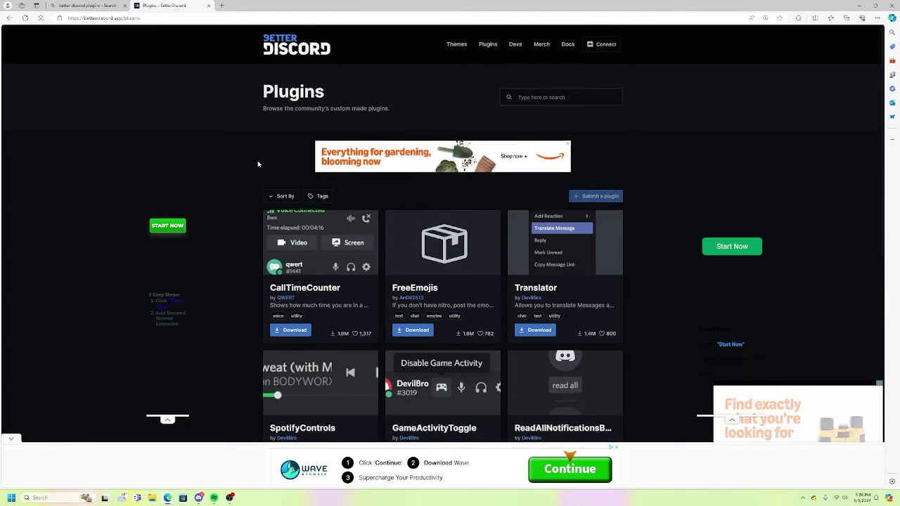
- Browse the BetterDiscord Themes catalogue
click(453, 41)
scroll(239, 184, down, 1)
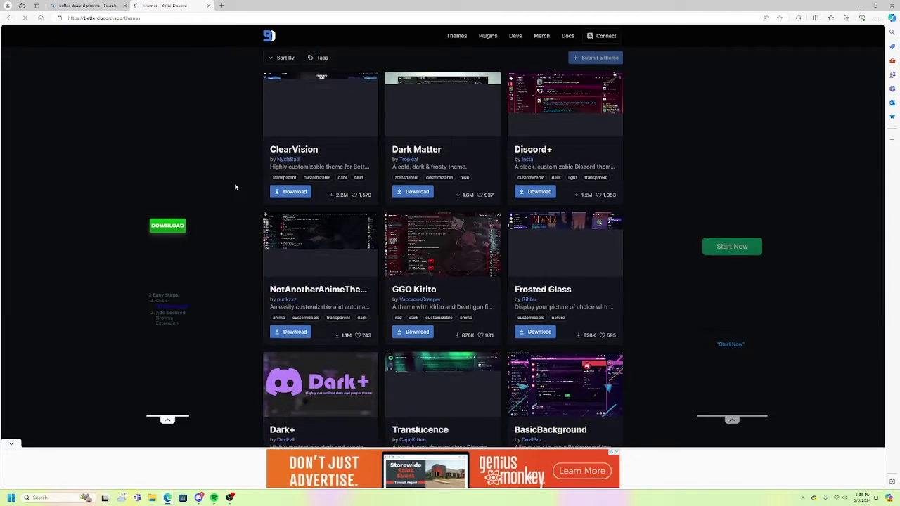
scroll(180, 106, up, 2)
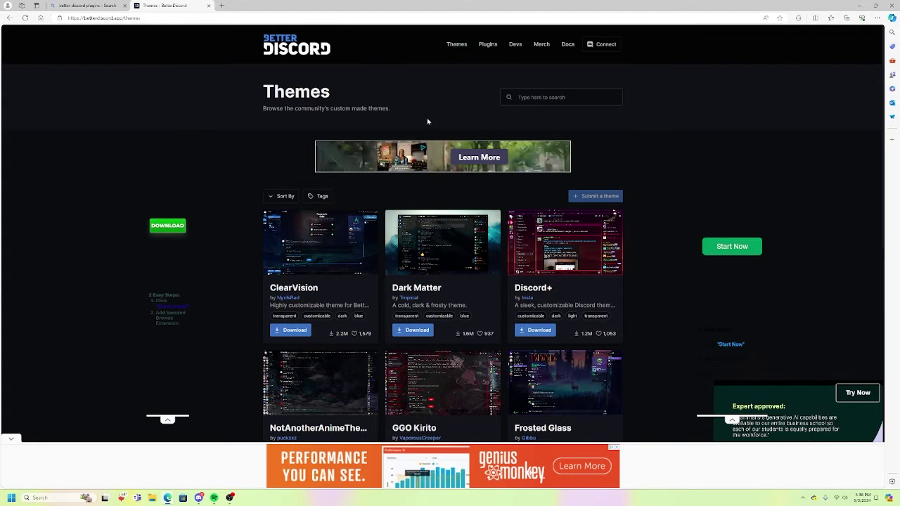
- Return to the Plugins catalogue and scroll down the list toward BetterAnimations
click(488, 45)
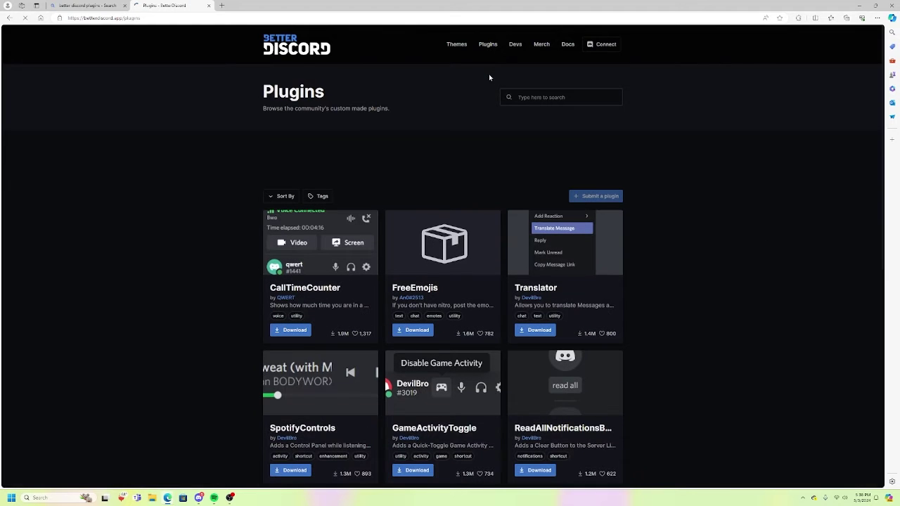
scroll(253, 161, down, 1)
scroll(250, 162, down, 1)
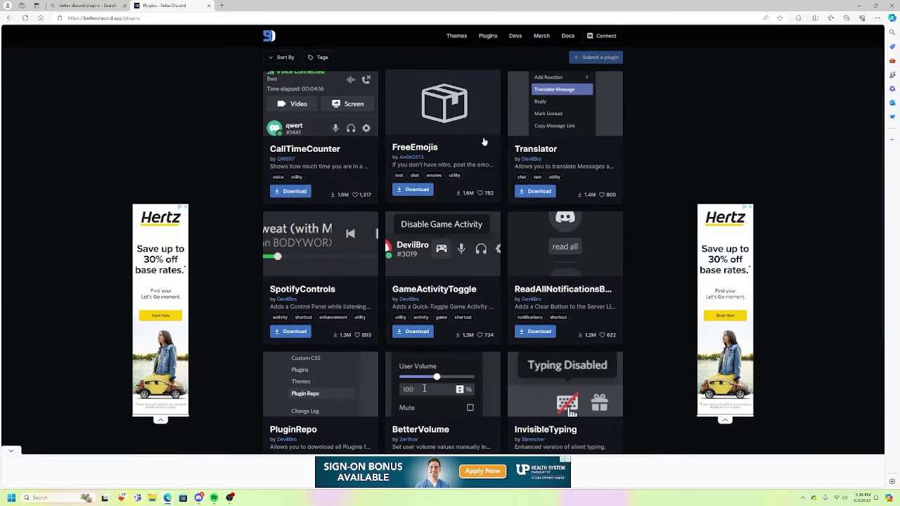
scroll(396, 175, down, 10)
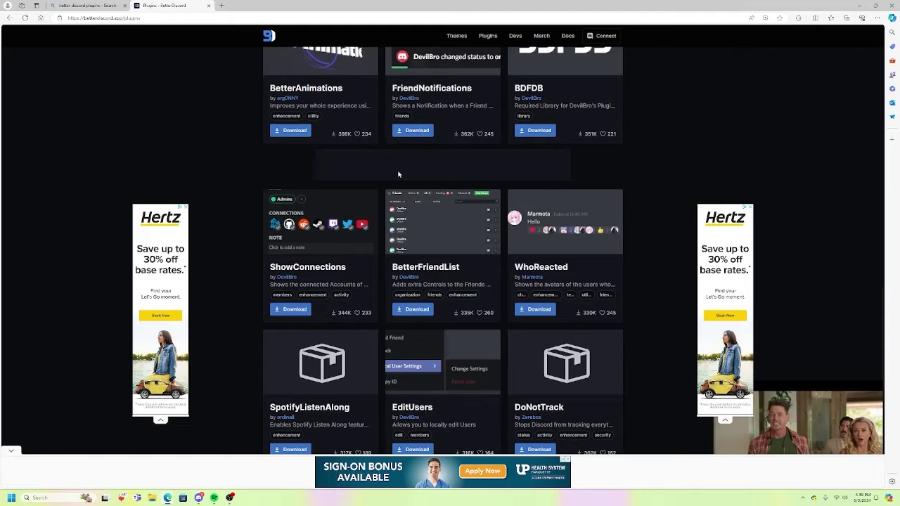
scroll(395, 175, down, 3)
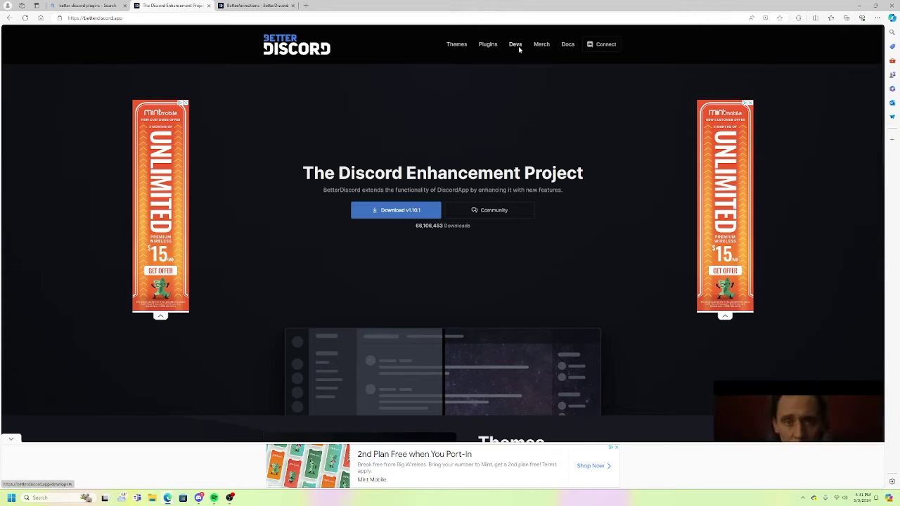
- Review the BetterAnimations page, then download BetterAnimations.plugin.js and keep it despite the warning
key(ctrl+Tab)
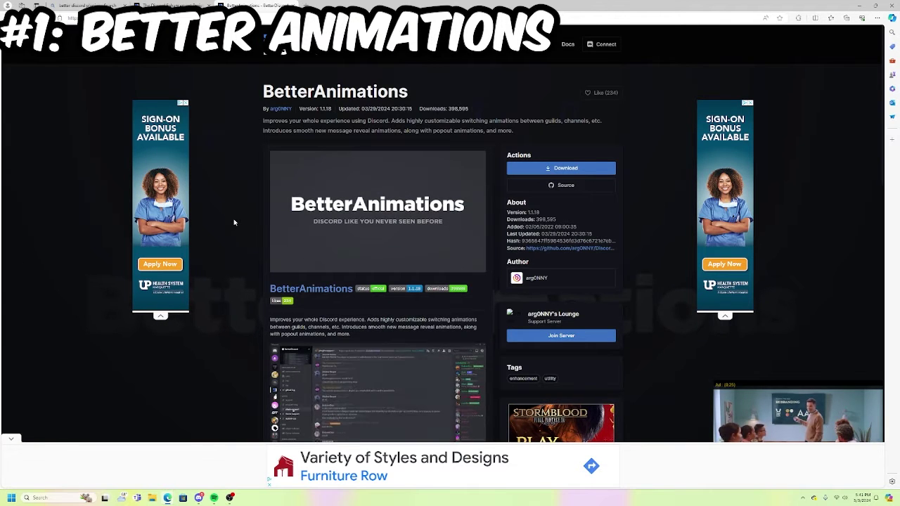
scroll(284, 236, down, 5)
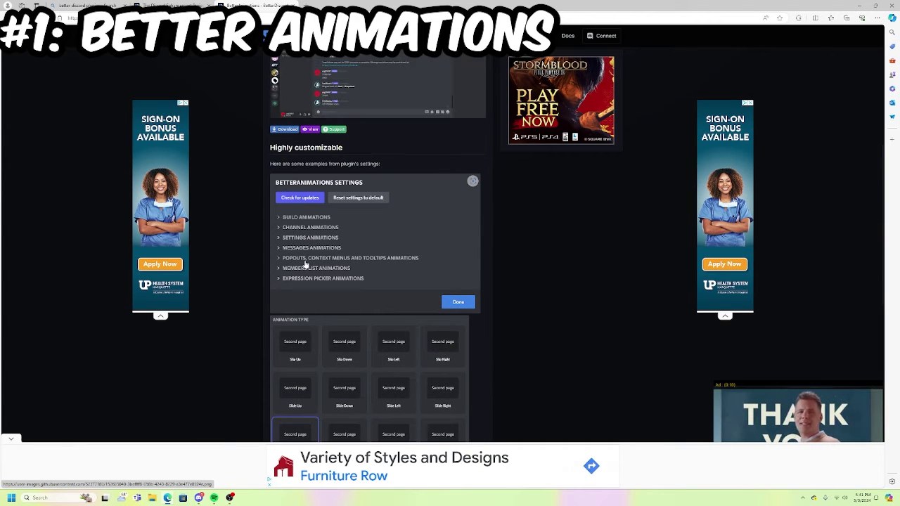
scroll(344, 325, down, 2)
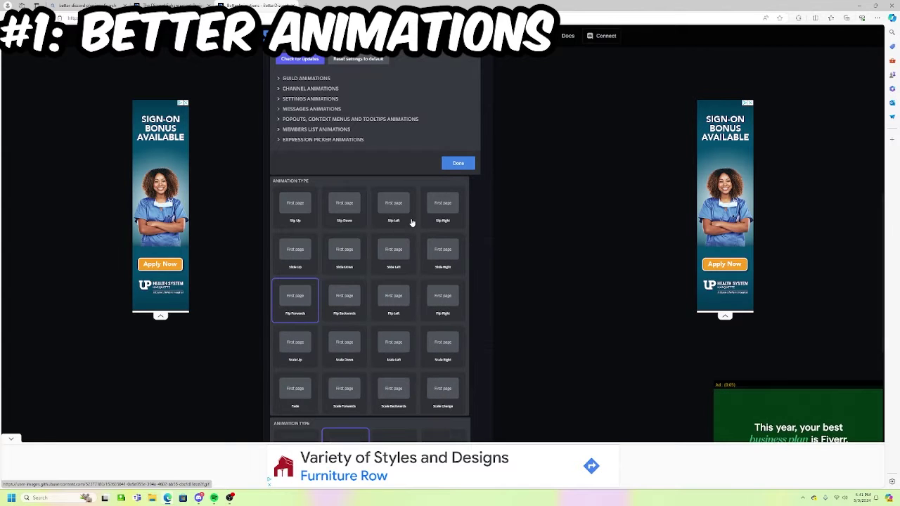
scroll(410, 225, down, 1)
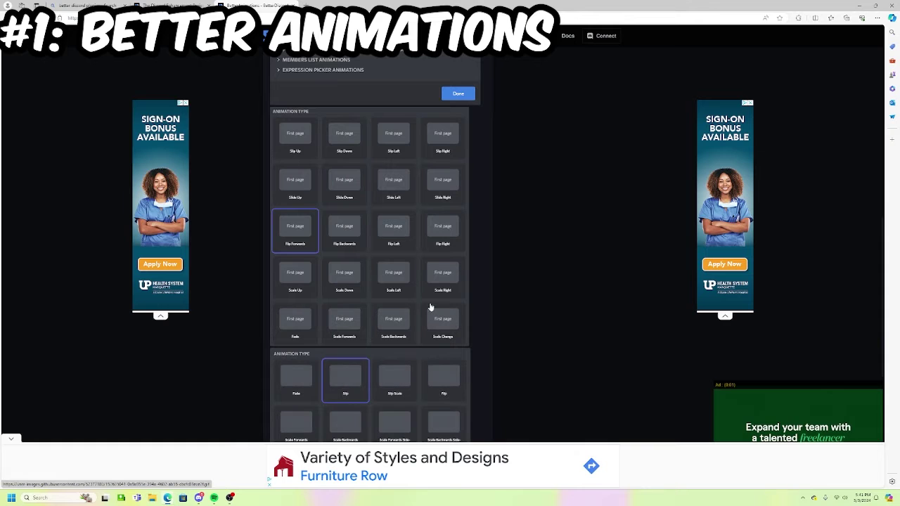
scroll(368, 284, up, 3)
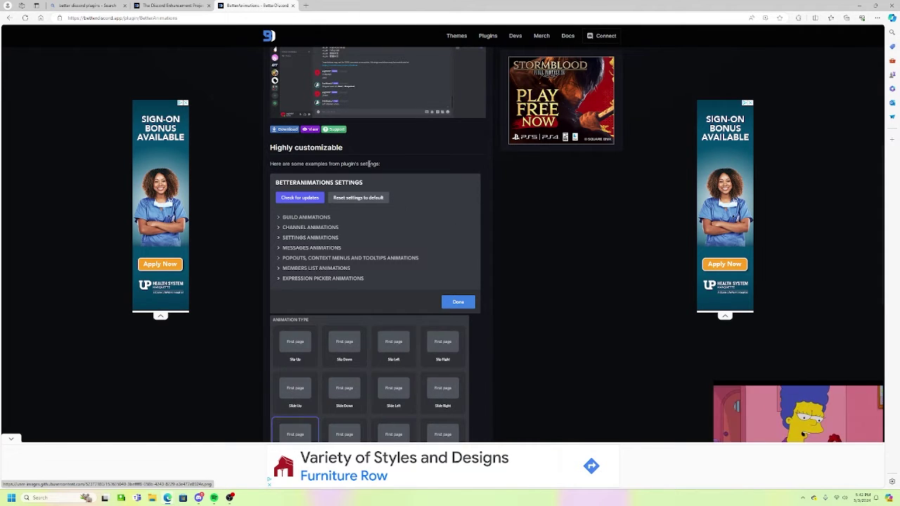
scroll(368, 163, up, 5)
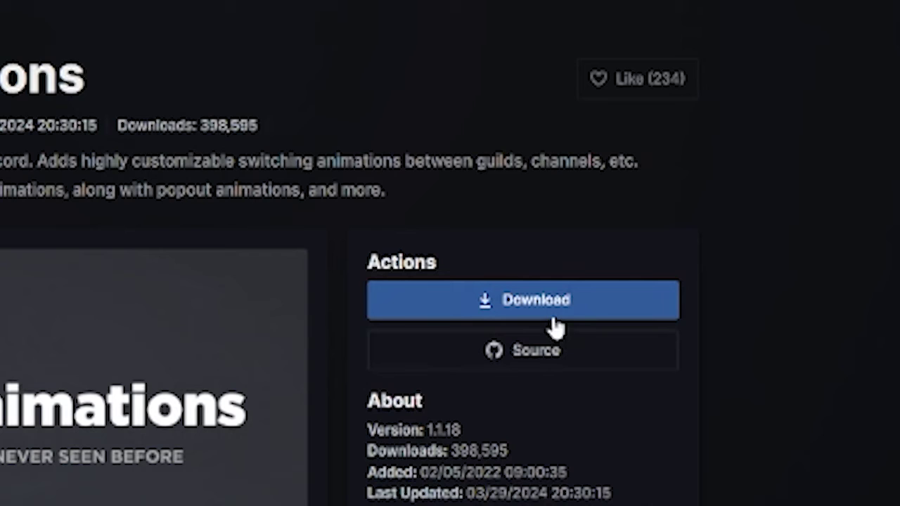
click(547, 309)
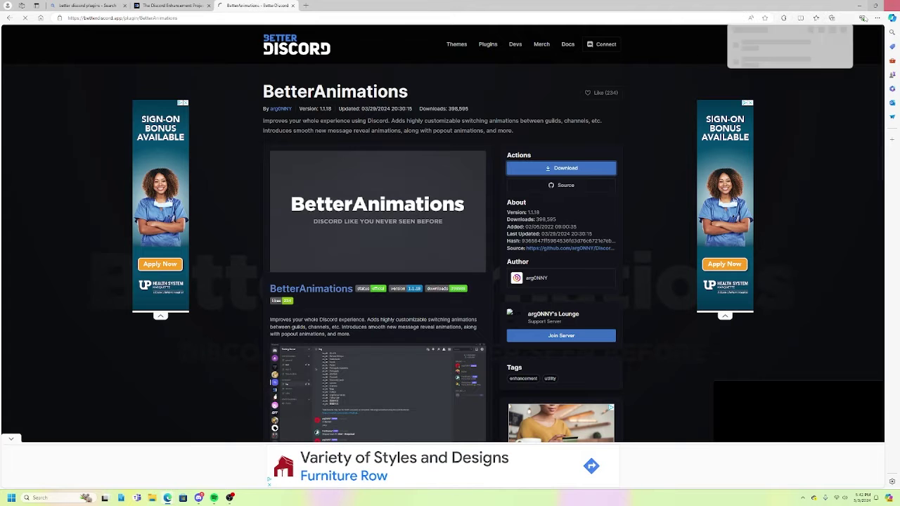
click(763, 59)
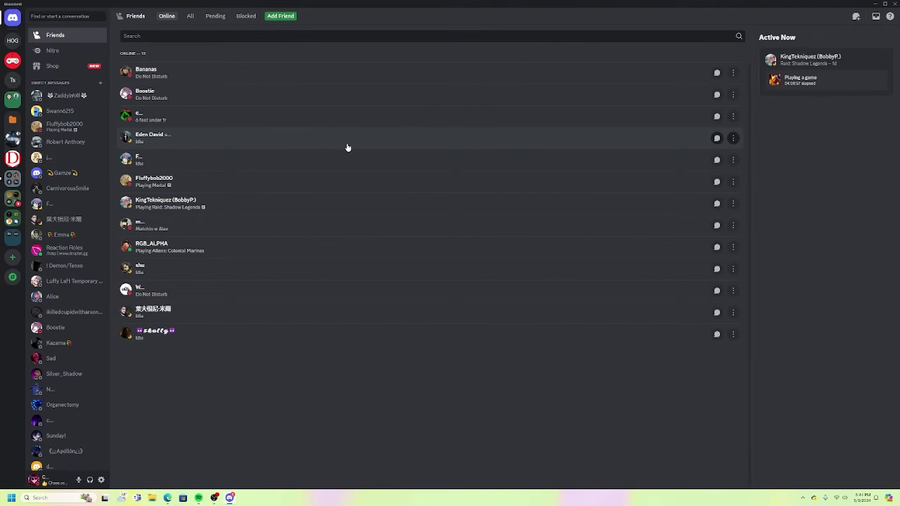
- Copy BetterAnimations.plugin.js into the plugins folder opened from Settings > Plugins
click(100, 480)
scroll(303, 211, down, 3)
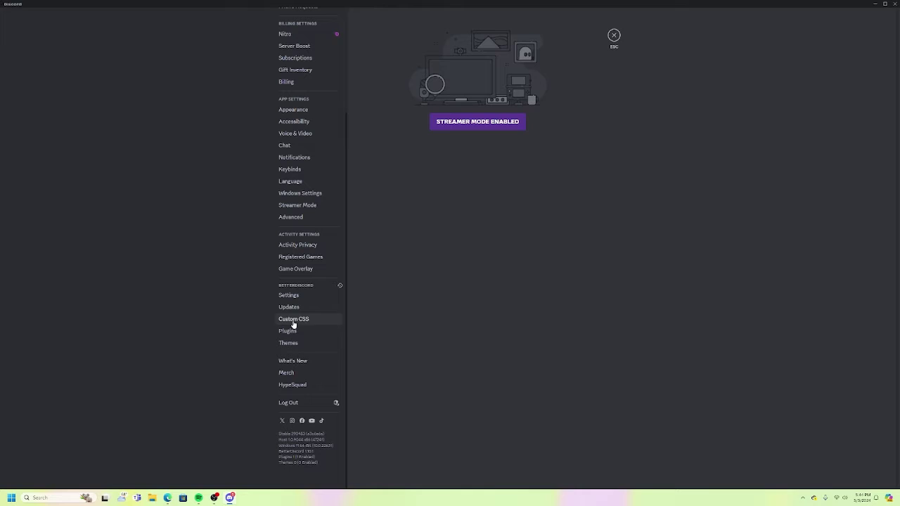
click(290, 331)
click(366, 50)
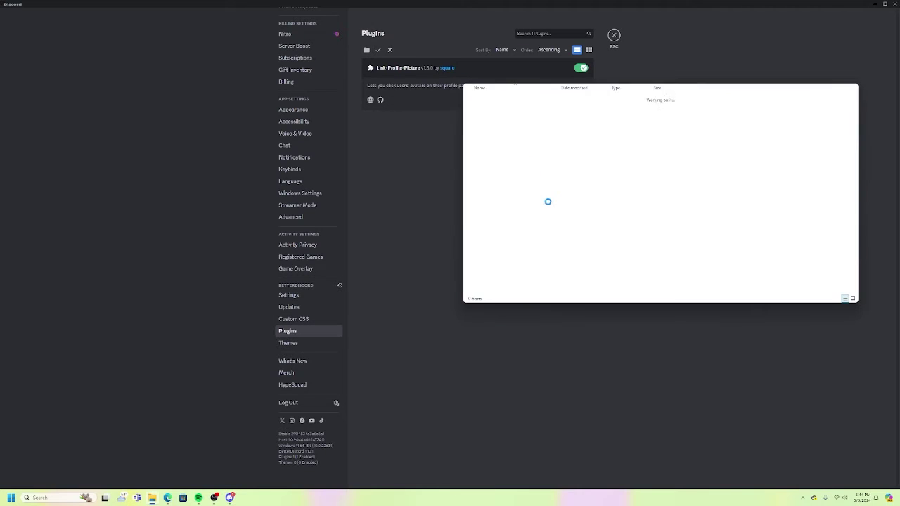
key(alt+Tab)
mouse_move(278, 108)
mouse_down()
mouse_move(617, 205)
mouse_move(563, 195)
mouse_up()
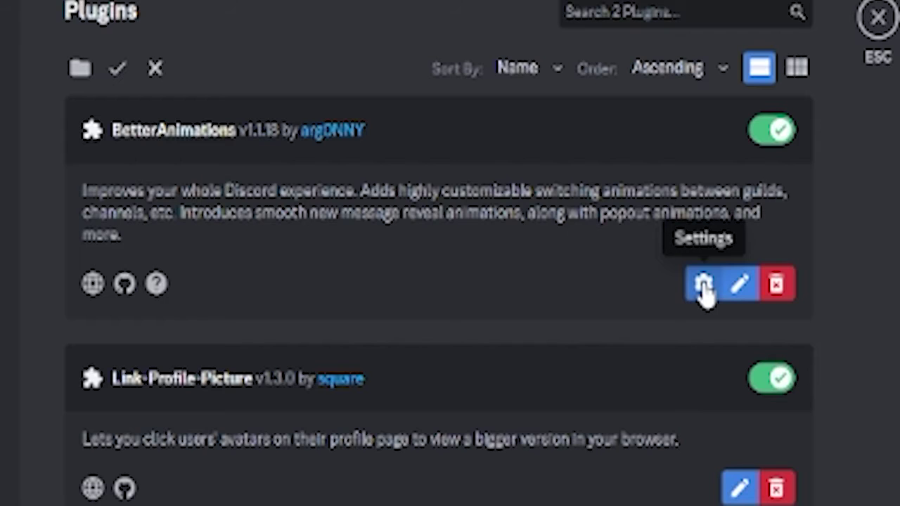
- Choose the Slide Up channel switching animation in BetterAnimations' settings
click(704, 285)
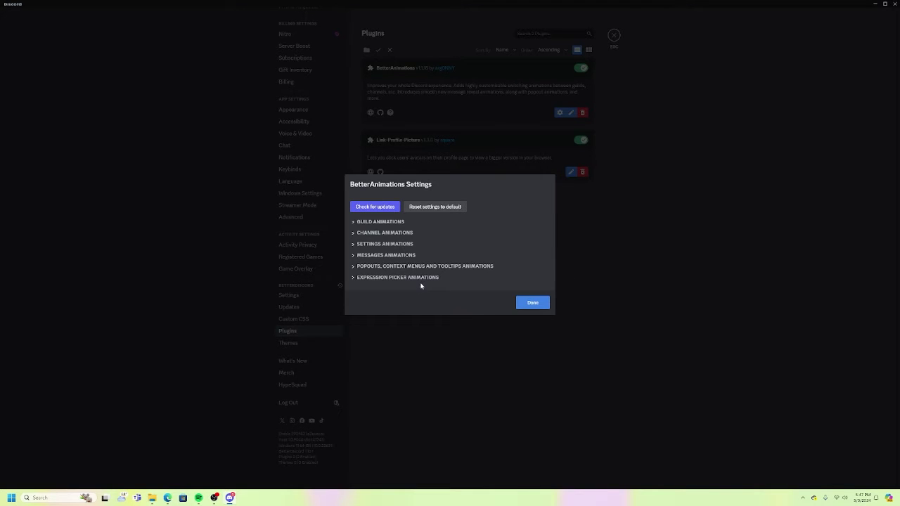
click(359, 222)
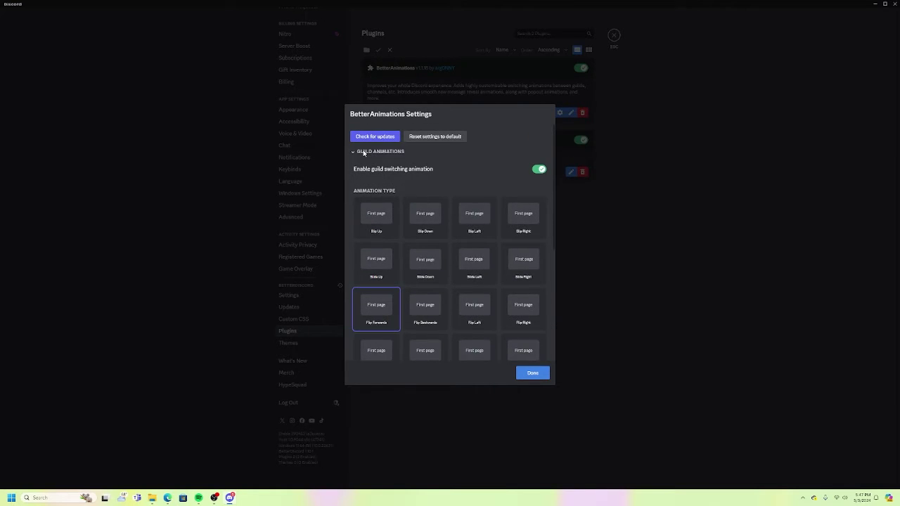
click(363, 152)
click(358, 234)
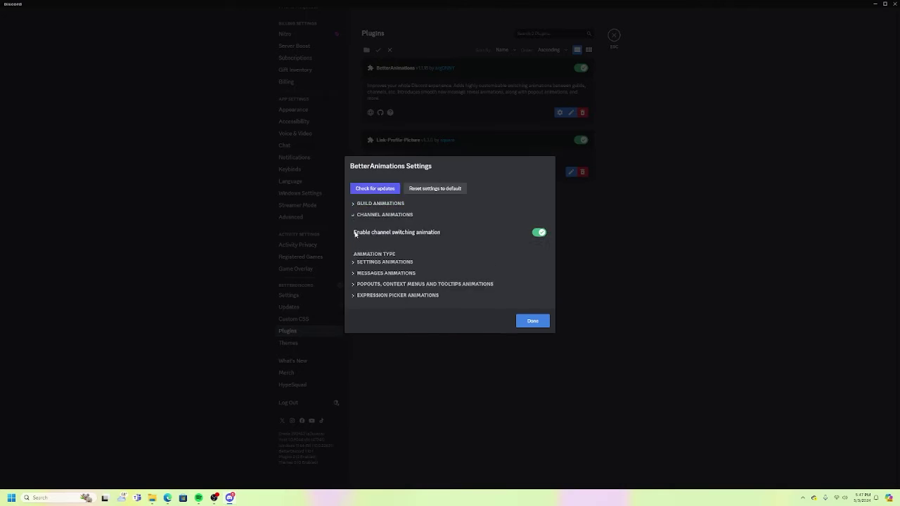
scroll(413, 267, down, 1)
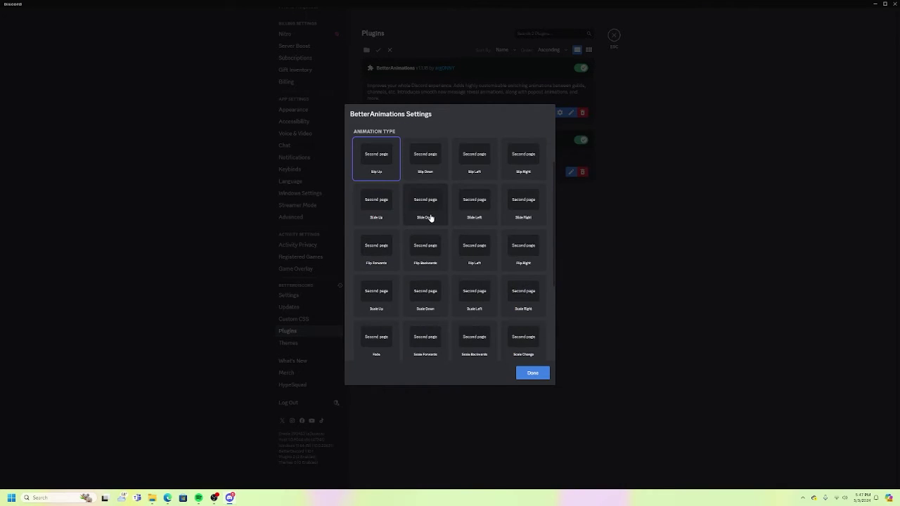
click(378, 215)
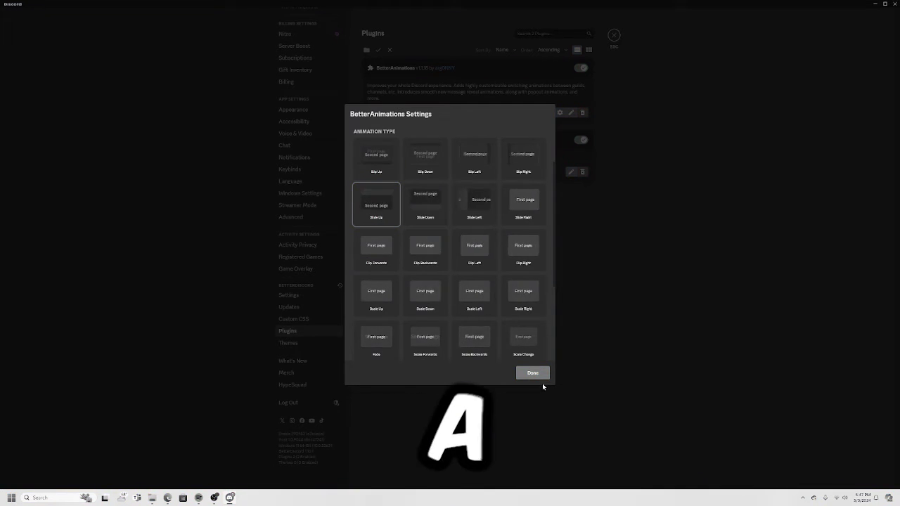
- Confirm the animation settings, close Settings and open the Ceed's Kingdom server
click(531, 374)
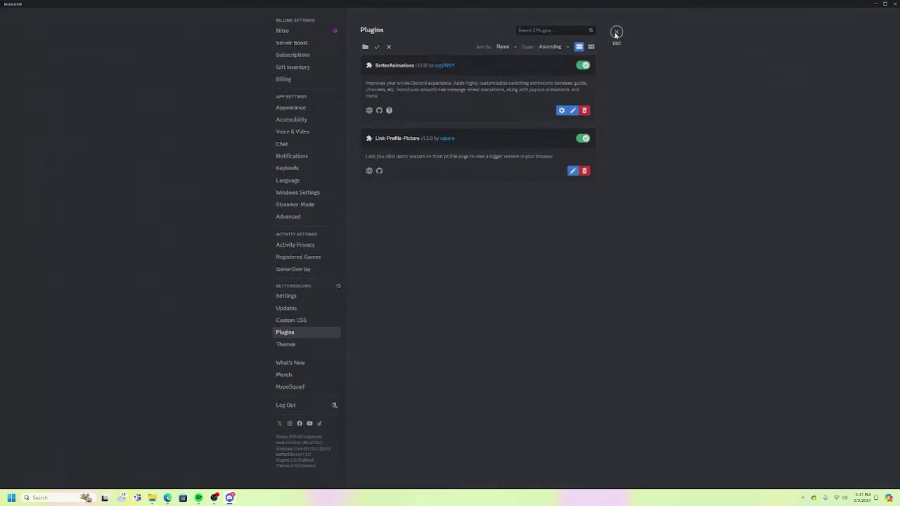
click(613, 35)
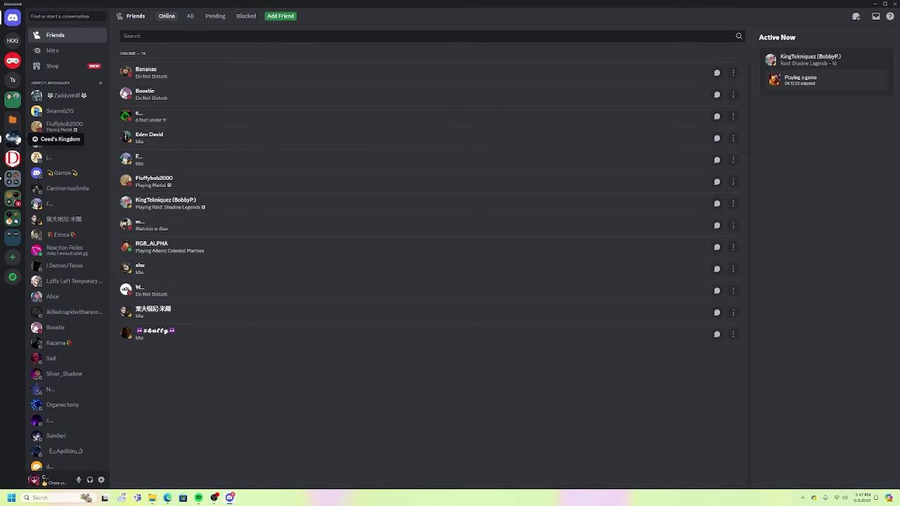
click(13, 138)
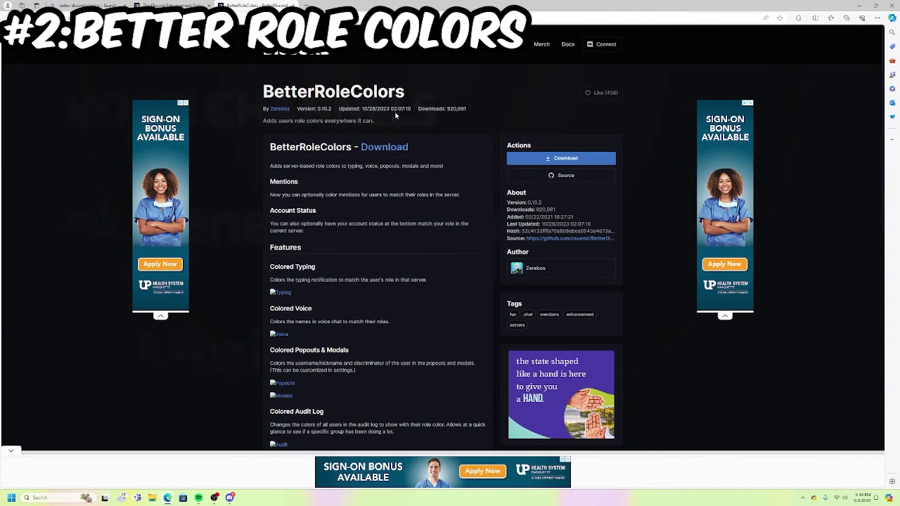
- Highlight the BetterRoleColors heading on its plugin page
drag(270, 147, 336, 147)
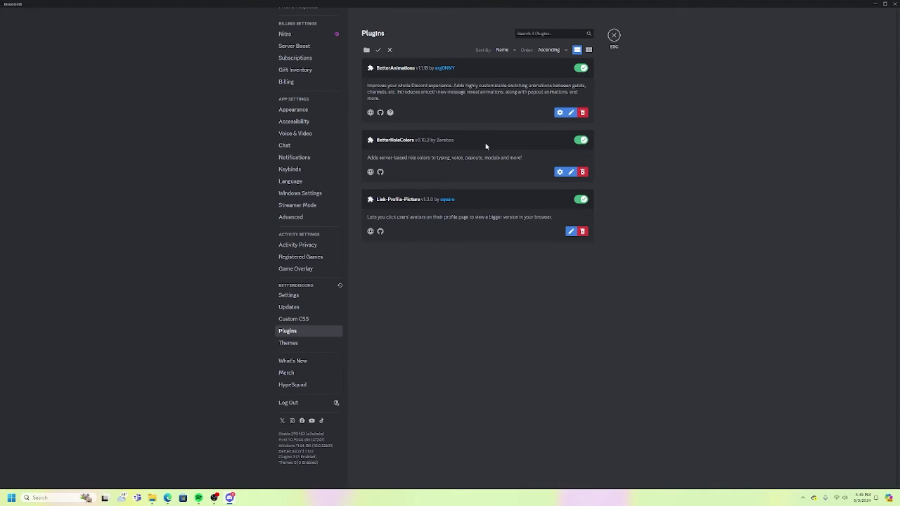
- Inspect BetterRoleColors' Global Settings, including Use Important and Use Saturation, then close Settings
click(559, 173)
click(354, 130)
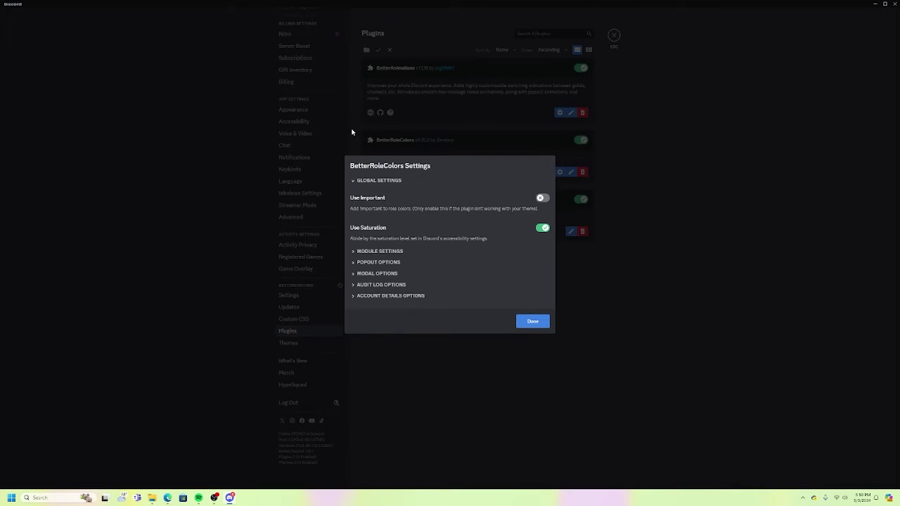
key(Escape)
key(Escape)
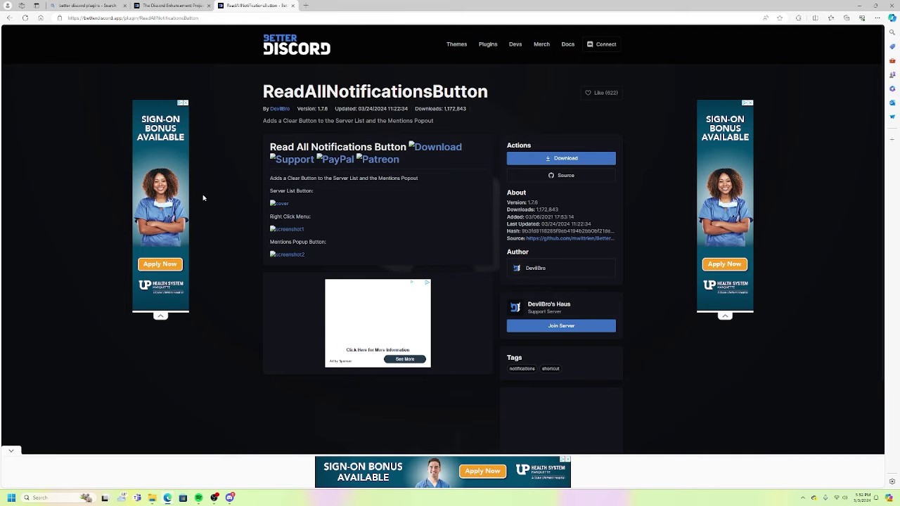
- Highlight the ReadAllNotificationsButton title and scroll through its plugin page
drag(273, 92, 488, 90)
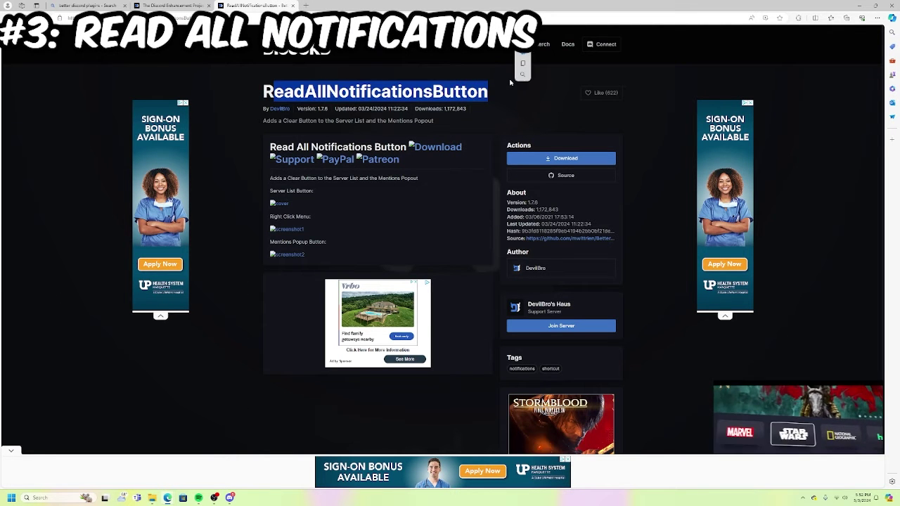
click(511, 83)
scroll(510, 82, down, 2)
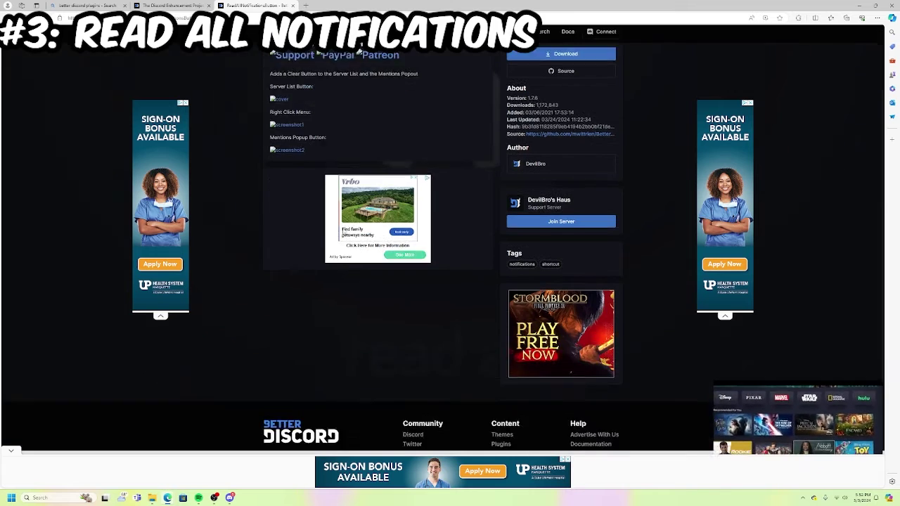
scroll(340, 233, down, 2)
scroll(339, 233, up, 4)
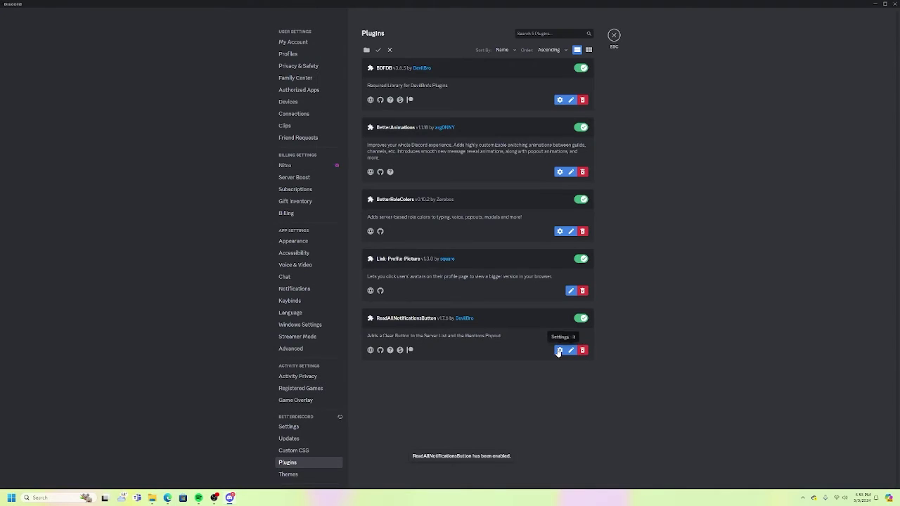
- View ReadAllNotificationsButton's Settings toggles, exit Settings, and expand the server folder
click(560, 350)
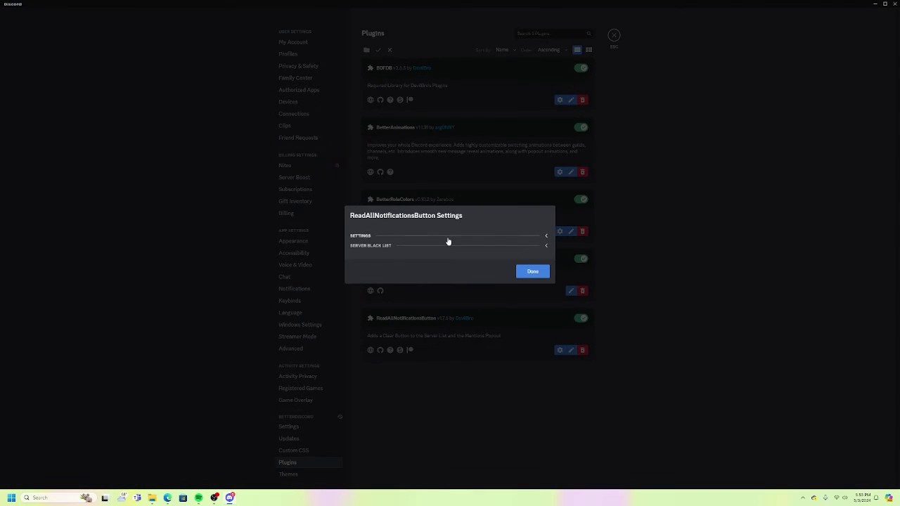
click(374, 240)
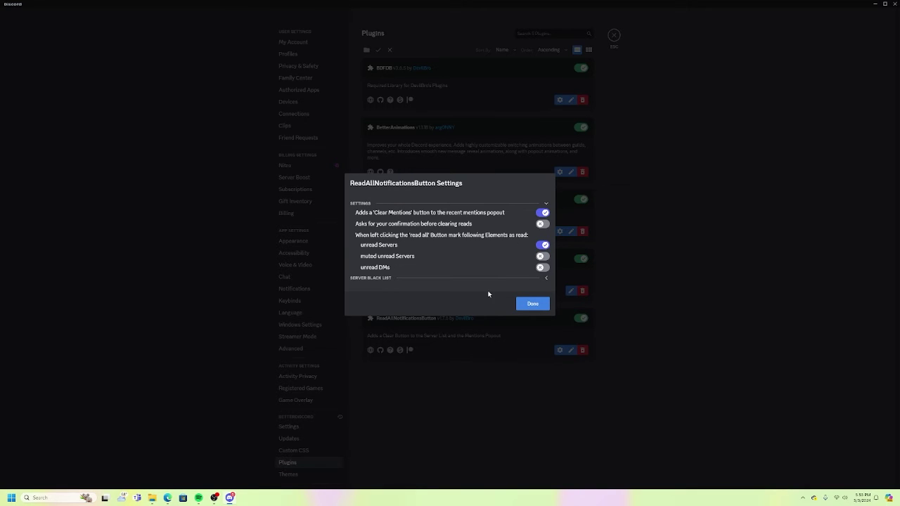
click(360, 203)
key(Escape)
key(Escape)
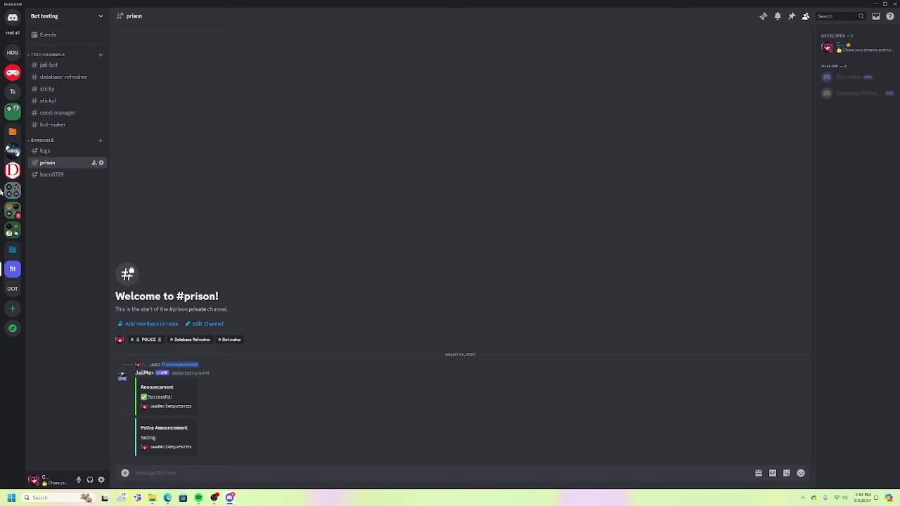
click(13, 190)
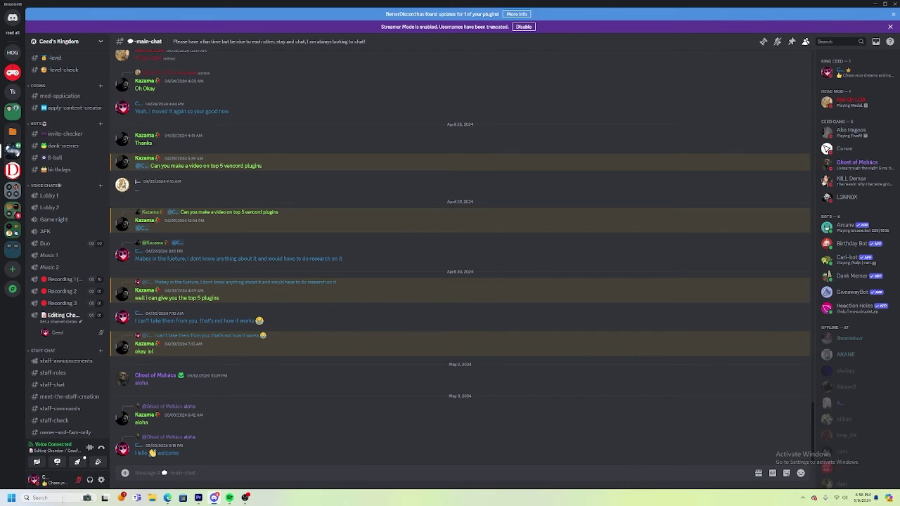
- Save 'Chase your dreams and never give up!' as a quick-select status preset and verify it
click(46, 481)
click(62, 420)
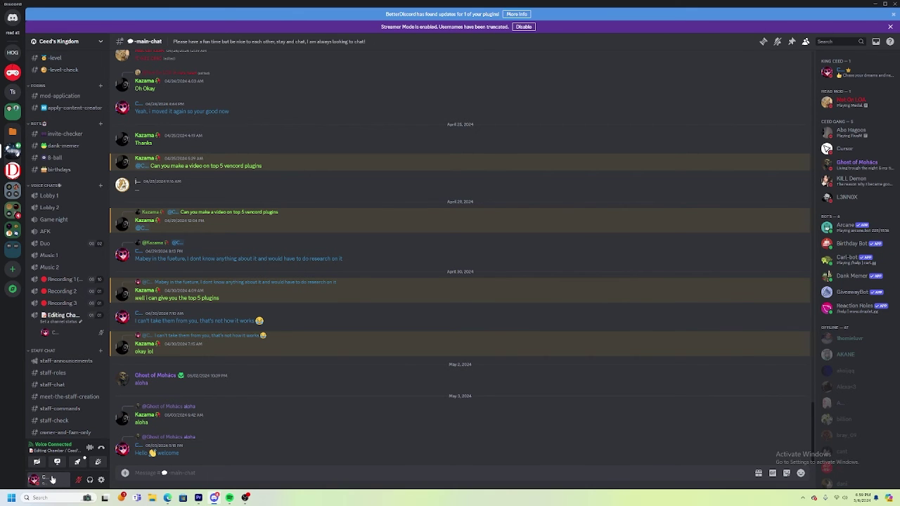
click(51, 479)
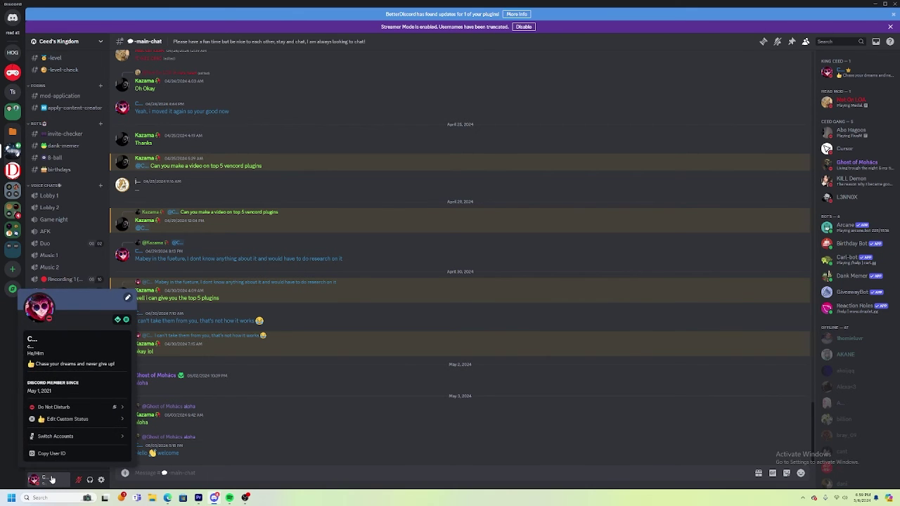
mouse_move(78, 425)
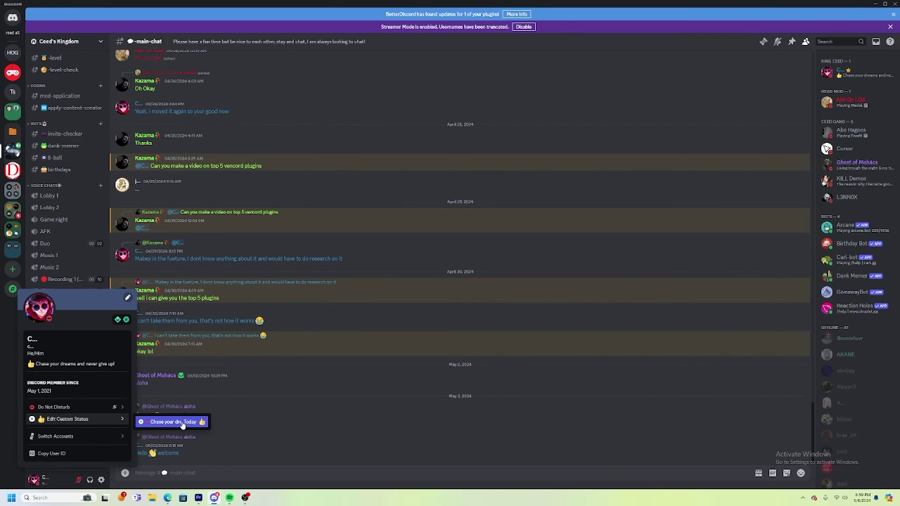
click(68, 419)
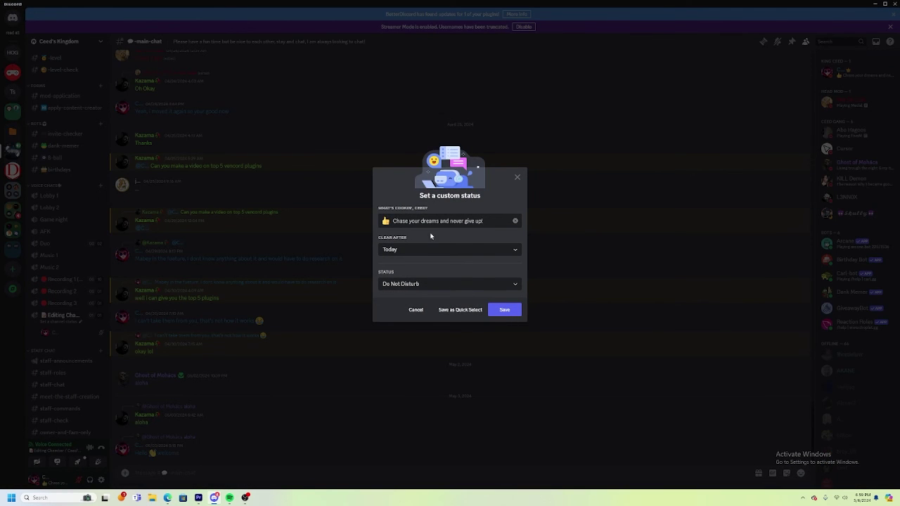
key(Escape)
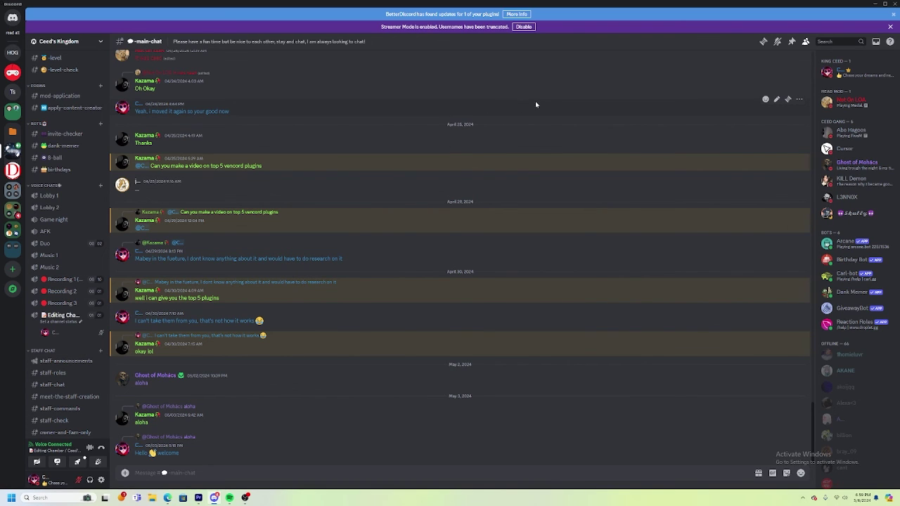